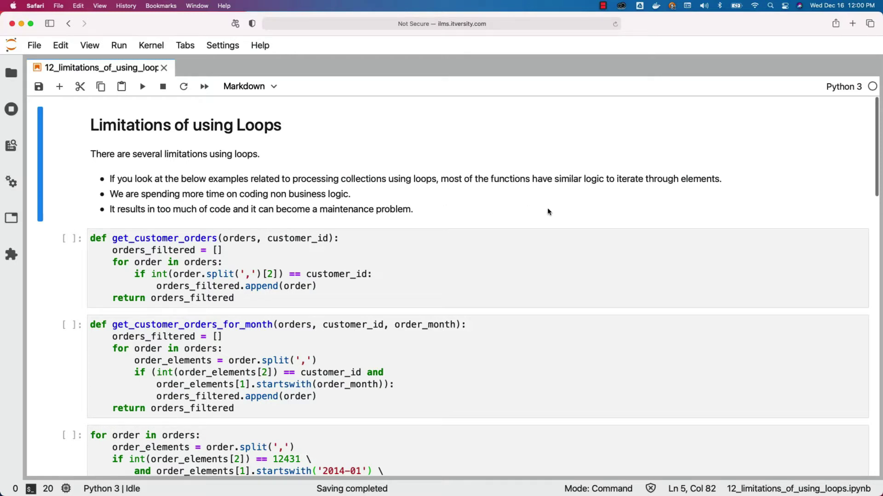
{"action": "scroll", "coordinate": [501, 241], "scroll_direction": "down", "scroll_amount": 1}
Review the orders_filtered loop code, then run the %run 07_preparing_data_sets.ipynb cell
{"action": "left_click_drag", "start_coordinate": [221, 216], "coordinate": [112, 216]}
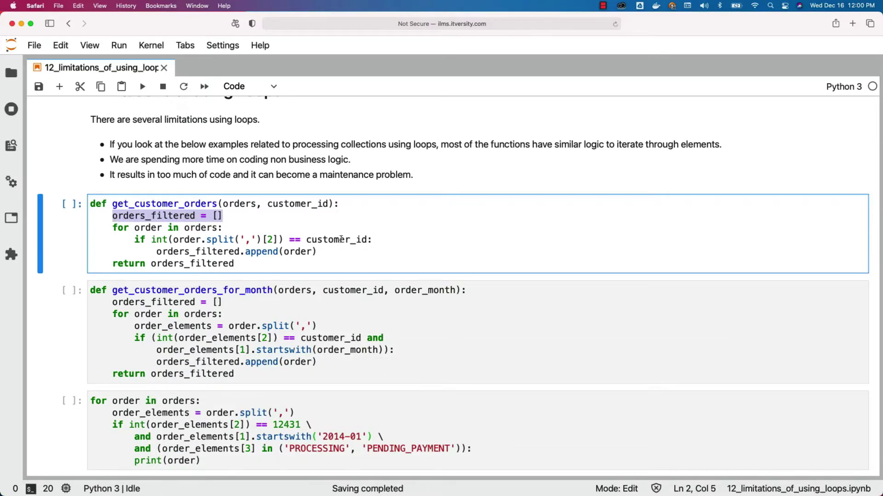
{"action": "left_click_drag", "start_coordinate": [368, 239], "coordinate": [151, 240]}
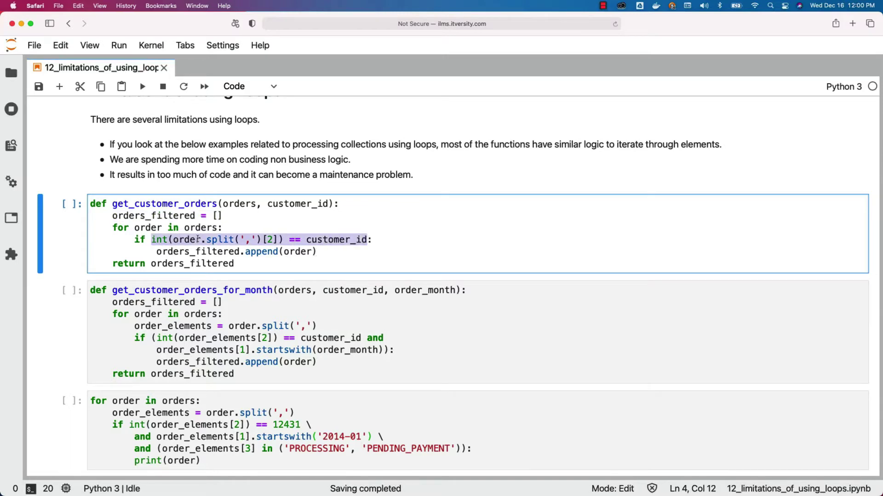
{"action": "left_click", "coordinate": [236, 314]}
{"action": "left_click", "coordinate": [244, 406]}
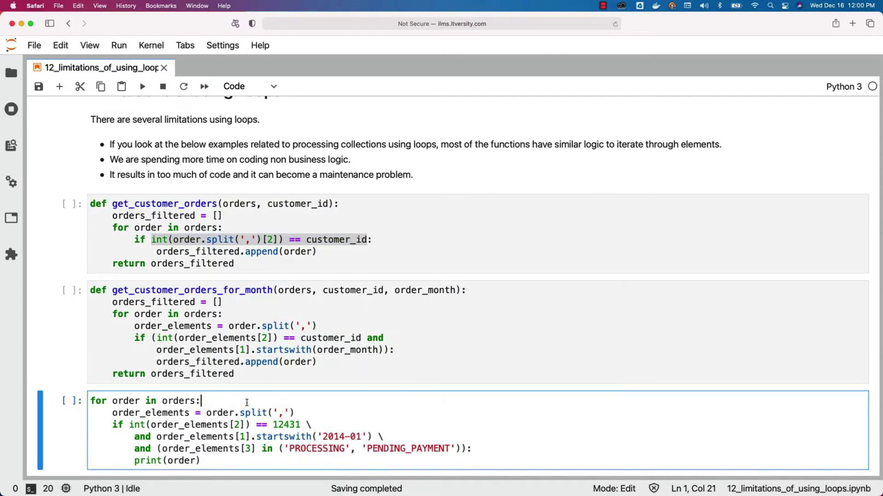
{"action": "left_click_drag", "start_coordinate": [222, 215], "coordinate": [113, 216]}
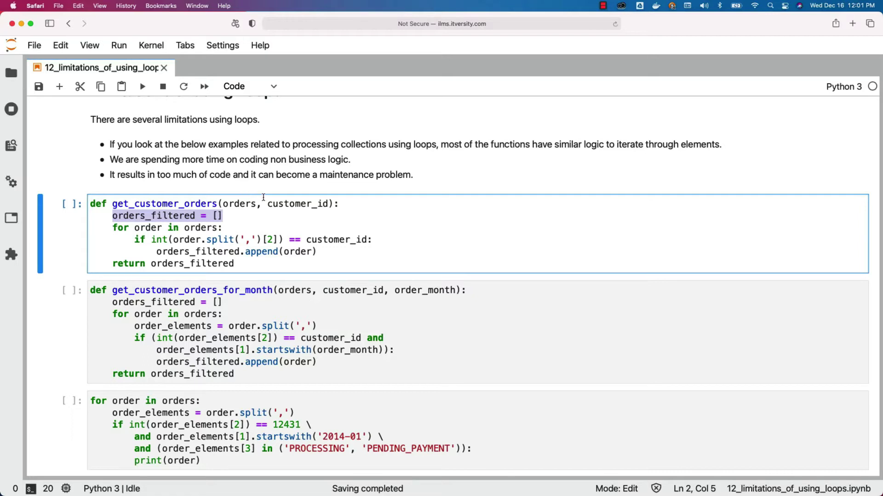
{"action": "left_click", "coordinate": [269, 217]}
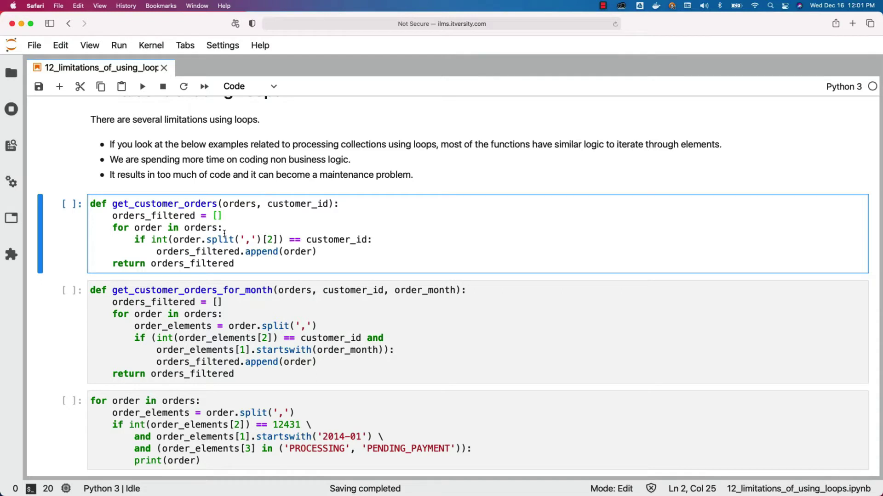
{"action": "scroll", "coordinate": [226, 234], "scroll_direction": "down", "scroll_amount": 8}
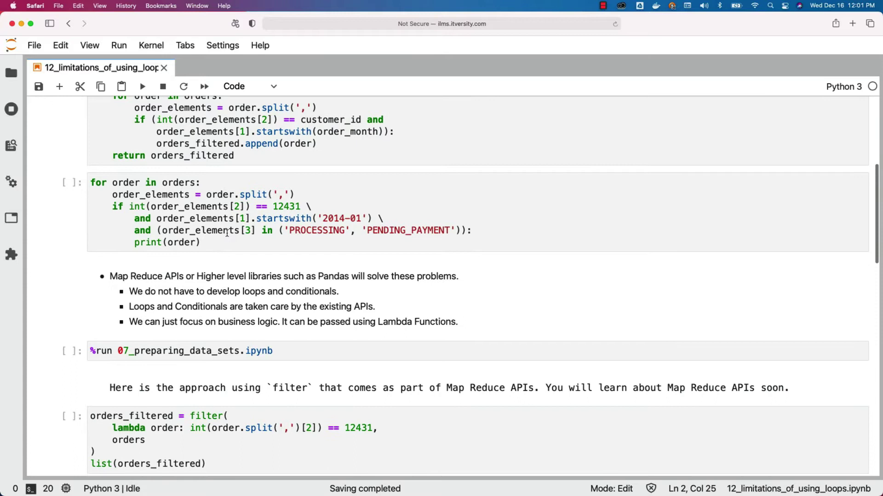
{"action": "scroll", "coordinate": [226, 233], "scroll_direction": "down", "scroll_amount": 1}
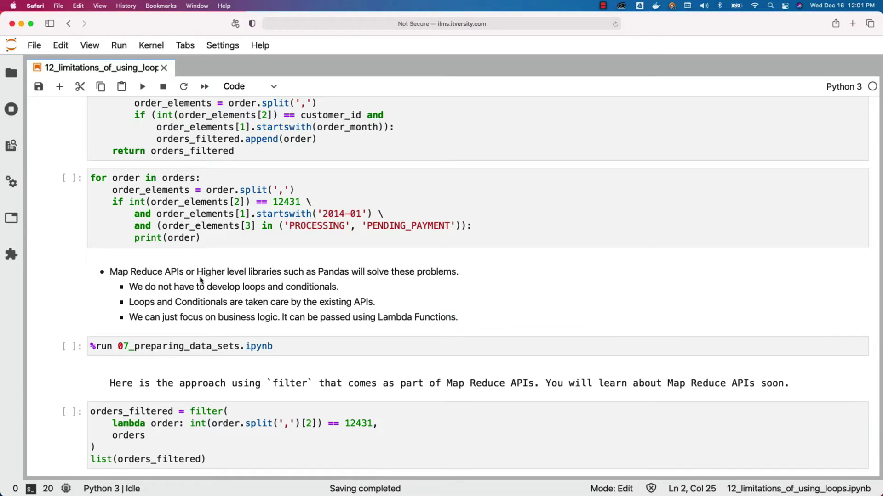
{"action": "scroll", "coordinate": [233, 287], "scroll_direction": "down", "scroll_amount": 1}
{"action": "scroll", "coordinate": [232, 286], "scroll_direction": "down", "scroll_amount": 1}
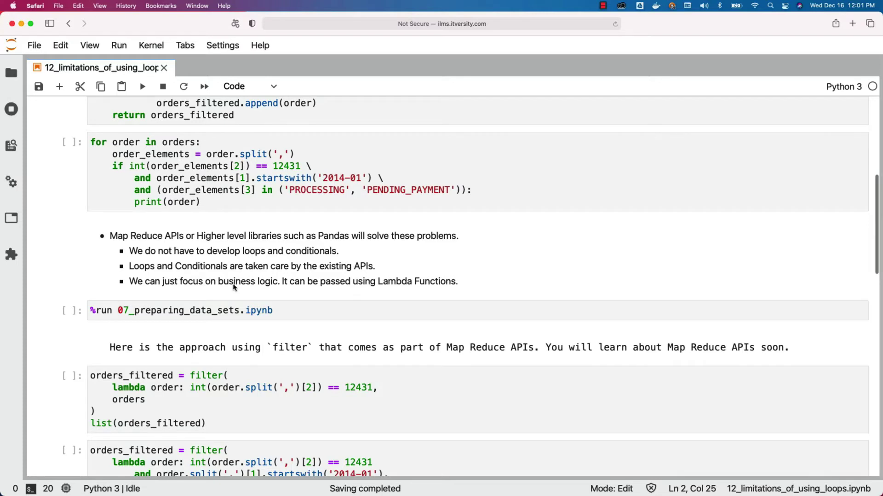
{"action": "left_click", "coordinate": [286, 311]}
{"action": "key", "text": "shift+Return"}
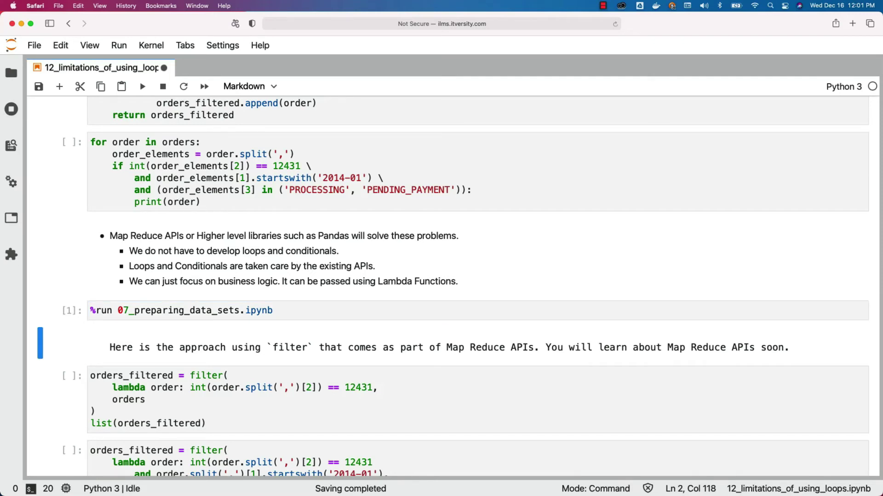
{"action": "scroll", "coordinate": [252, 349], "scroll_direction": "down", "scroll_amount": 3}
{"action": "scroll", "coordinate": [248, 345], "scroll_direction": "down", "scroll_amount": 1}
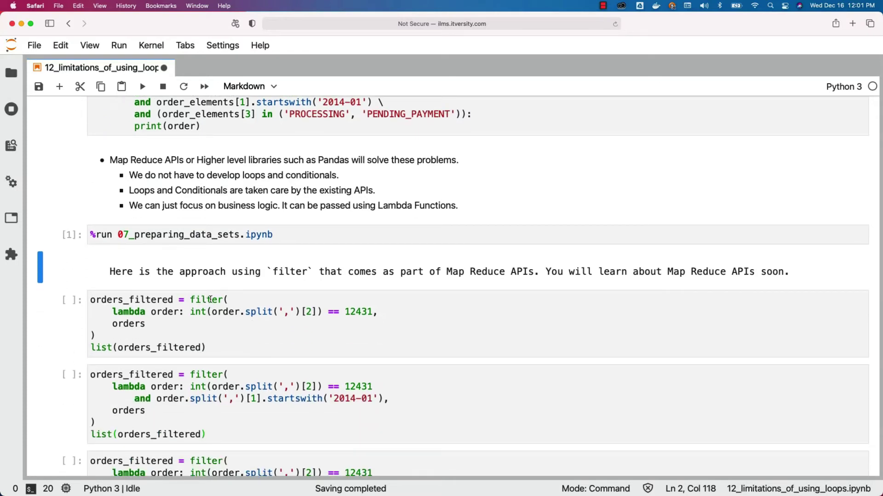
Walk through the filter(), lambda and orders parts, then run the customer 12431 filter cell
{"action": "double_click", "coordinate": [209, 299]}
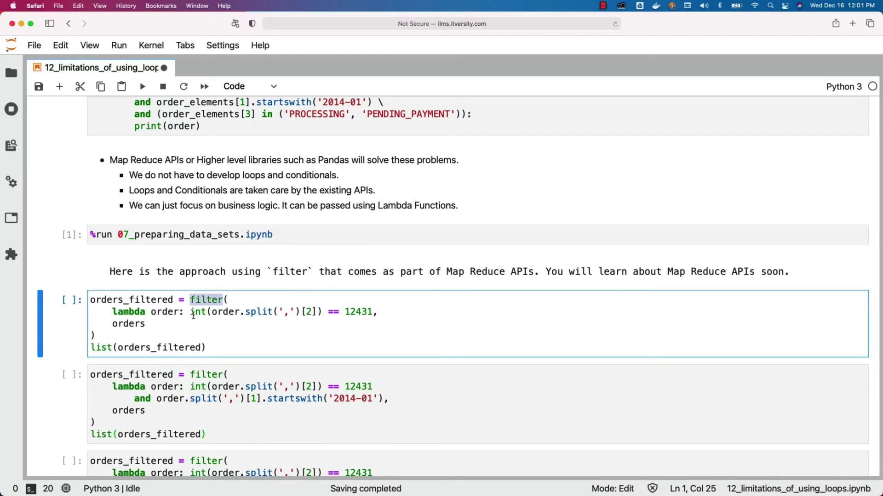
{"action": "double_click", "coordinate": [114, 312]}
{"action": "left_click_drag", "start_coordinate": [114, 312], "coordinate": [373, 313]}
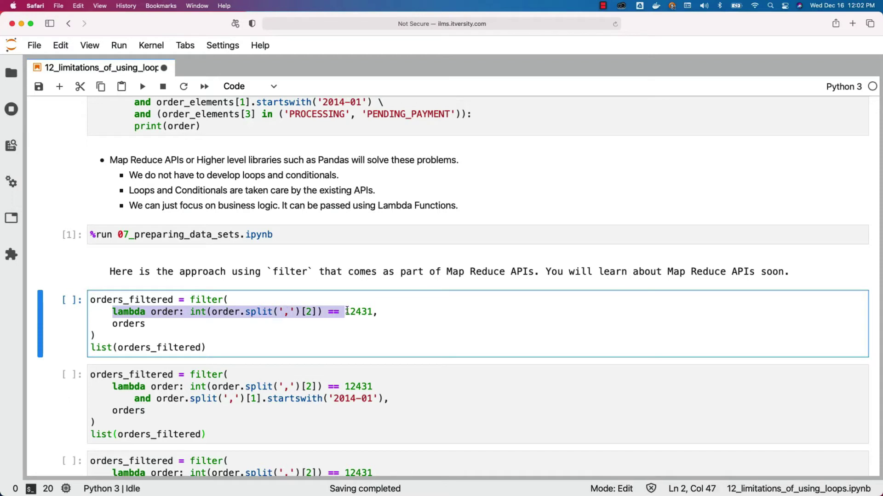
{"action": "double_click", "coordinate": [129, 324]}
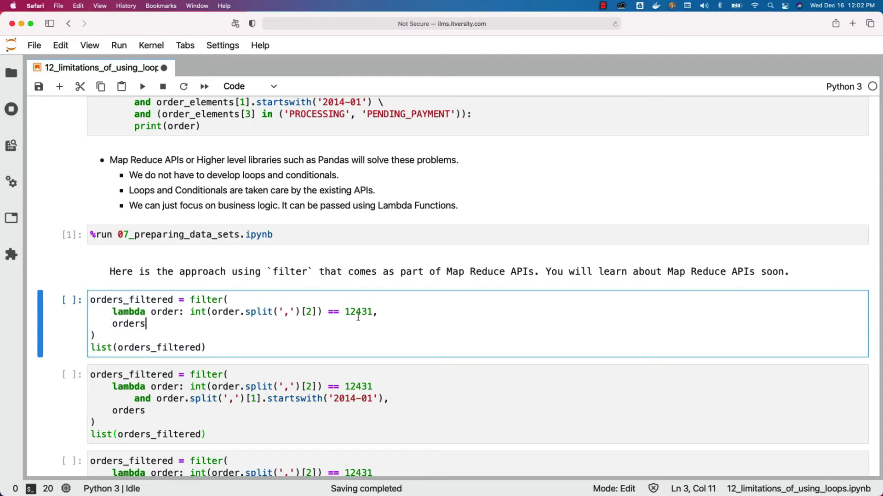
{"action": "left_click_drag", "start_coordinate": [374, 312], "coordinate": [113, 311]}
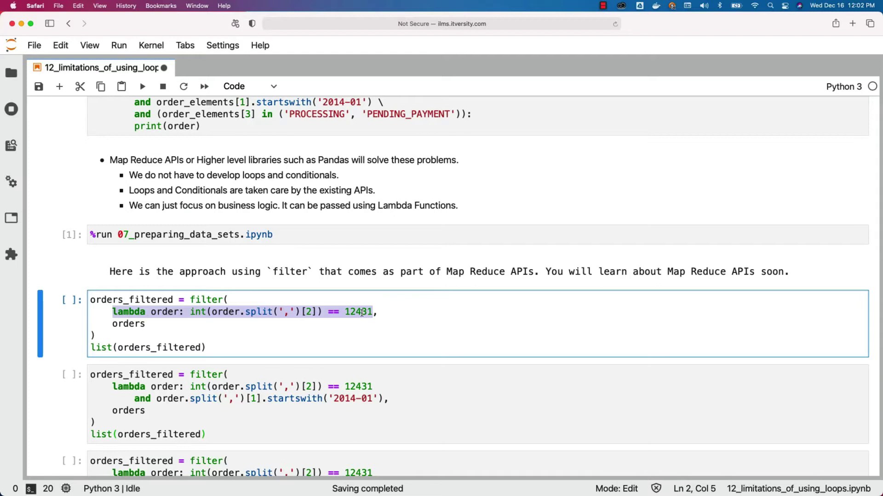
{"action": "left_click", "coordinate": [291, 330]}
{"action": "key", "text": "ctrl+Return"}
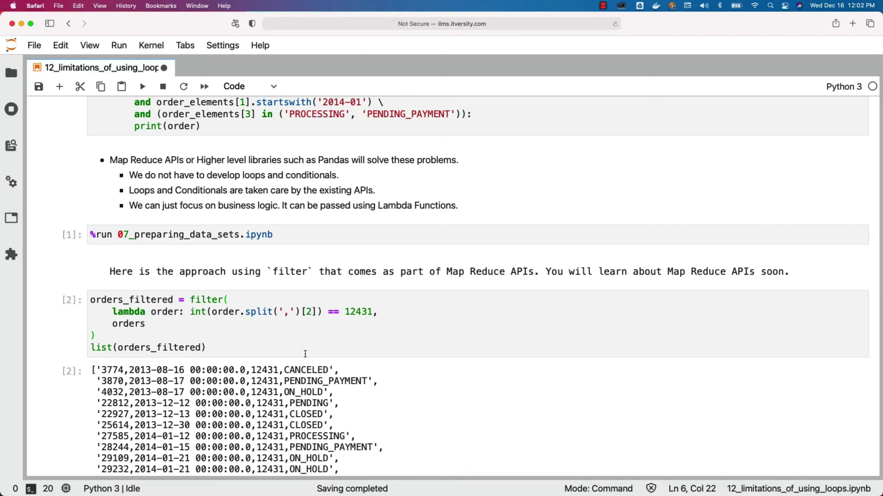
{"action": "scroll", "coordinate": [305, 354], "scroll_direction": "down", "scroll_amount": 2}
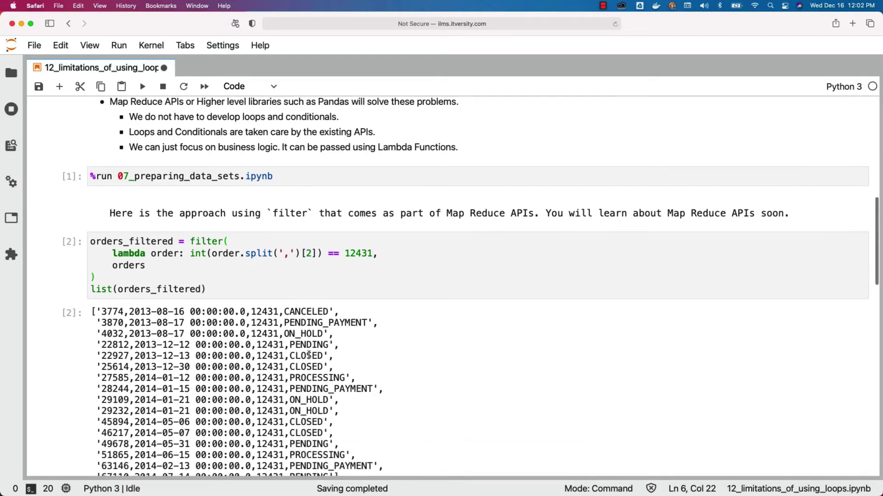
{"action": "scroll", "coordinate": [305, 354], "scroll_direction": "down", "scroll_amount": 2}
{"action": "scroll", "coordinate": [305, 353], "scroll_direction": "down", "scroll_amount": 2}
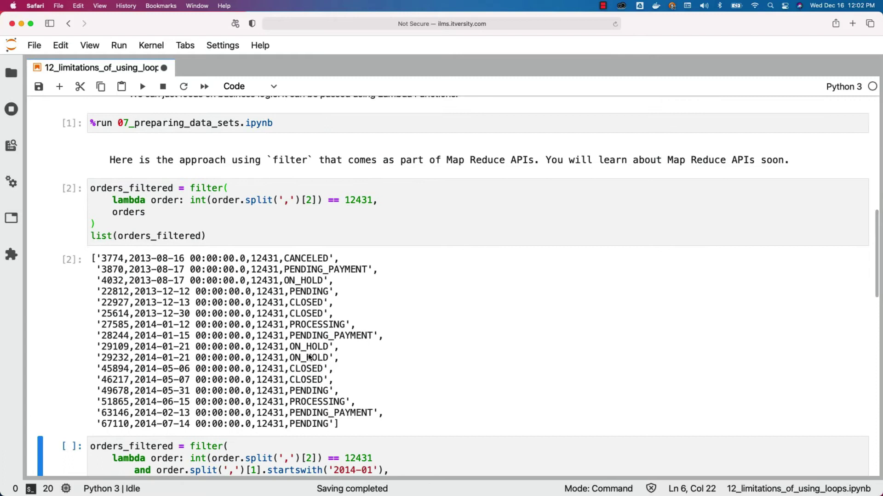
{"action": "scroll", "coordinate": [305, 354], "scroll_direction": "down", "scroll_amount": 1}
{"action": "scroll", "coordinate": [305, 354], "scroll_direction": "down", "scroll_amount": 1}
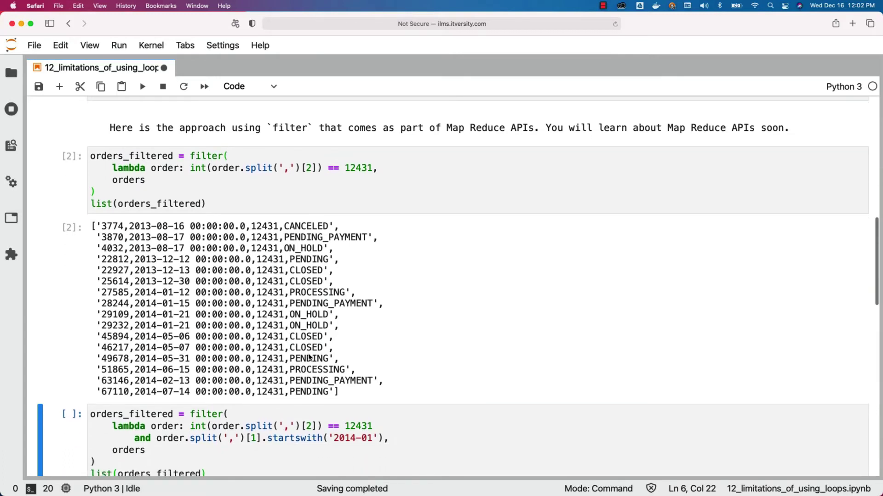
{"action": "scroll", "coordinate": [366, 410], "scroll_direction": "down", "scroll_amount": 1}
{"action": "left_click_drag", "start_coordinate": [387, 387], "coordinate": [114, 372]}
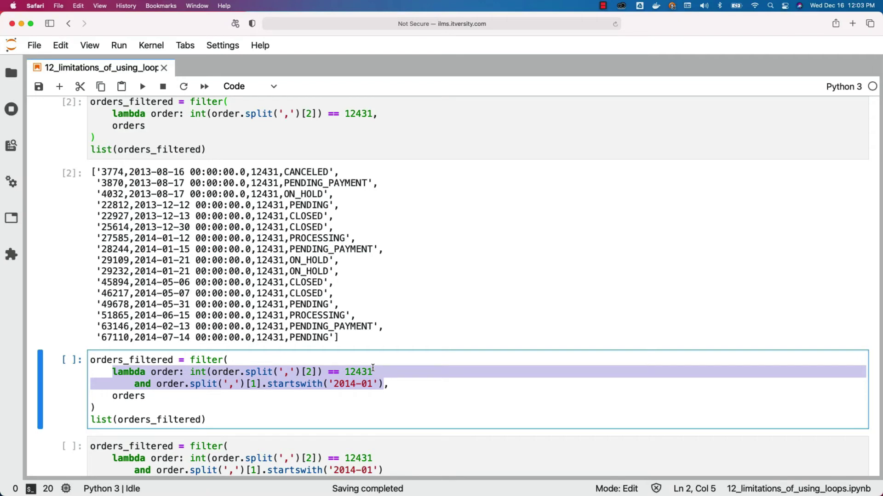
Run the January 2014 filter cell, then the PROCESSING/PENDING_PAYMENT status filter cell
{"action": "left_click", "coordinate": [336, 406]}
{"action": "key", "text": "shift+Return"}
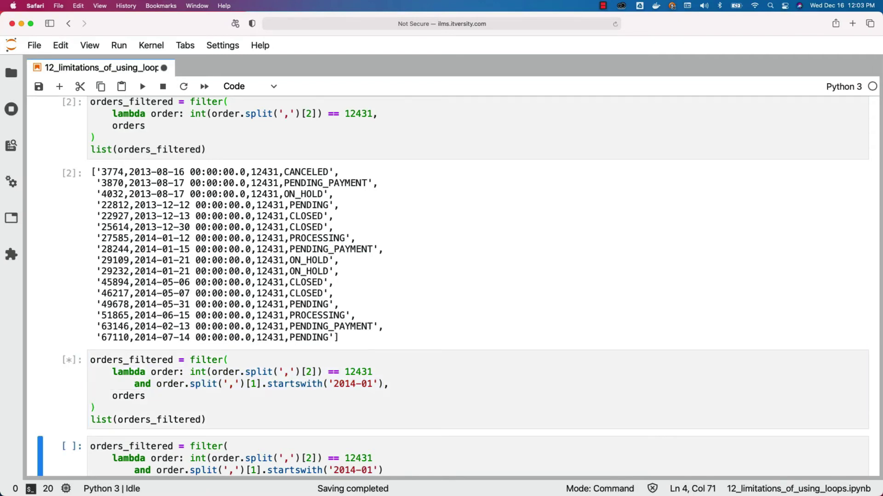
{"action": "scroll", "coordinate": [340, 407], "scroll_direction": "down", "scroll_amount": 2}
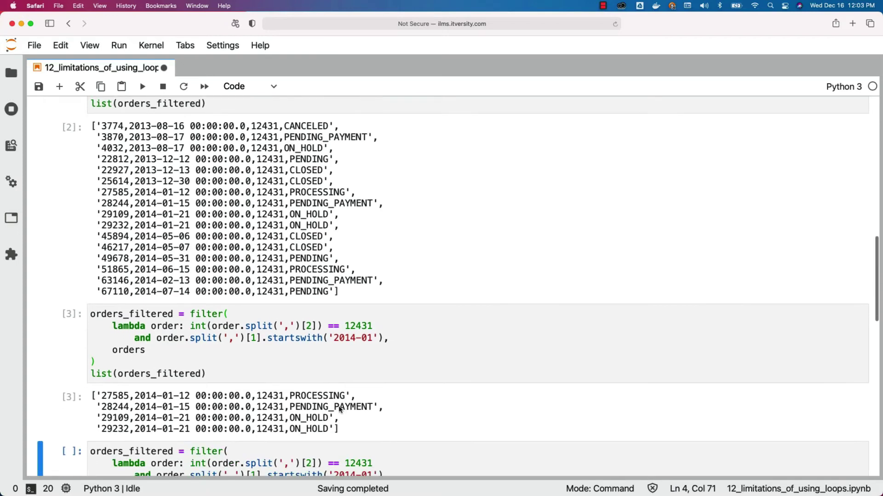
{"action": "scroll", "coordinate": [324, 413], "scroll_direction": "down", "scroll_amount": 3}
{"action": "left_click", "coordinate": [333, 412]}
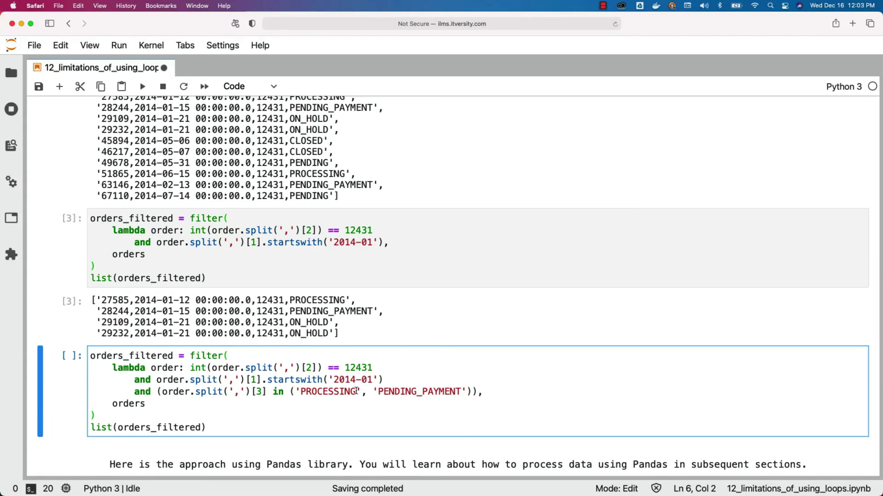
{"action": "key", "text": "shift+Return"}
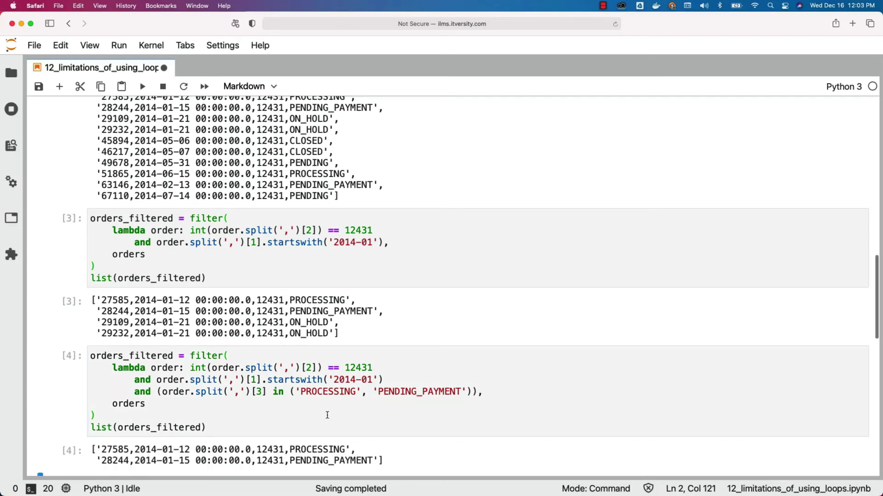
{"action": "scroll", "coordinate": [327, 414], "scroll_direction": "down", "scroll_amount": 1}
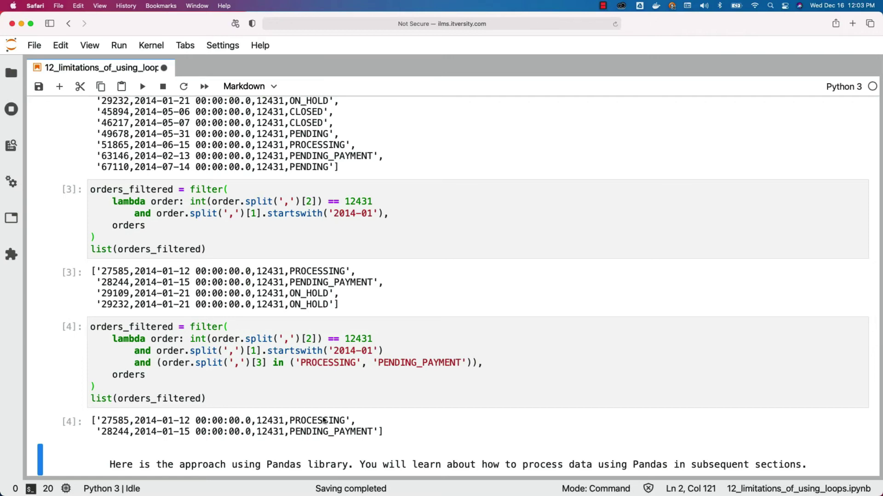
{"action": "scroll", "coordinate": [325, 421], "scroll_direction": "down", "scroll_amount": 3}
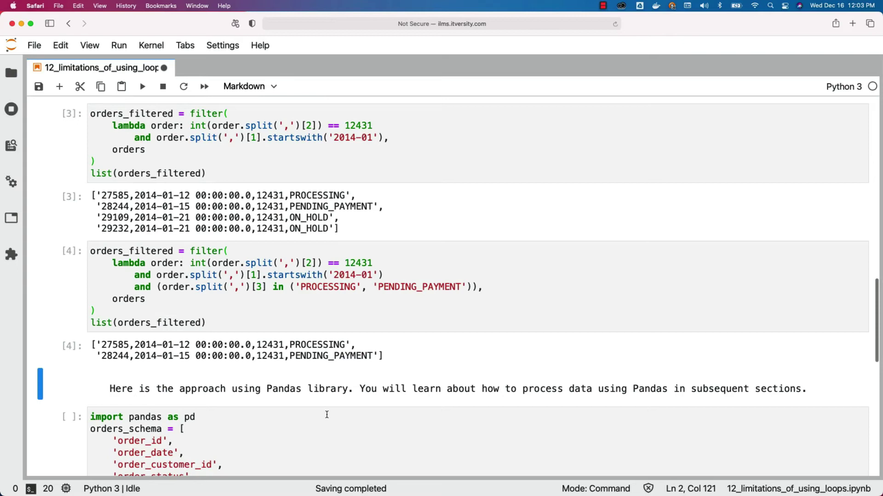
{"action": "scroll", "coordinate": [327, 415], "scroll_direction": "down", "scroll_amount": 2}
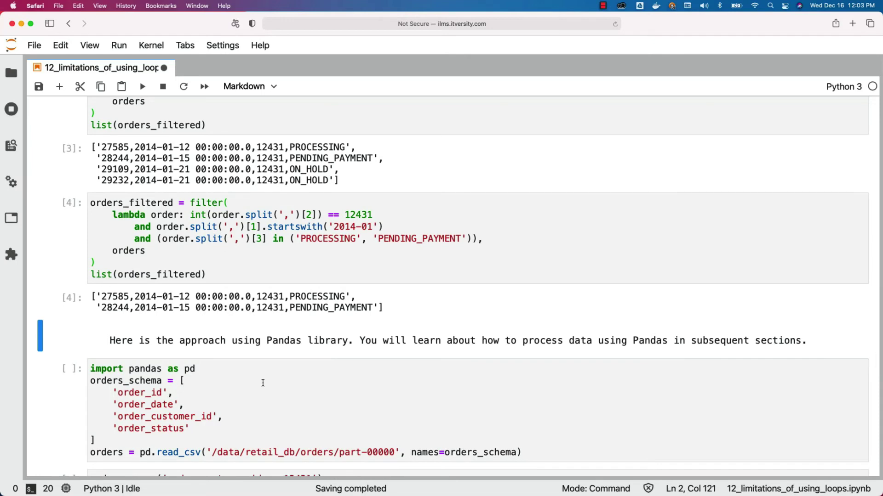
Review read_csv, the orders file path and orders_schema columns, then run the pandas loading cell
{"action": "left_click", "coordinate": [235, 260]}
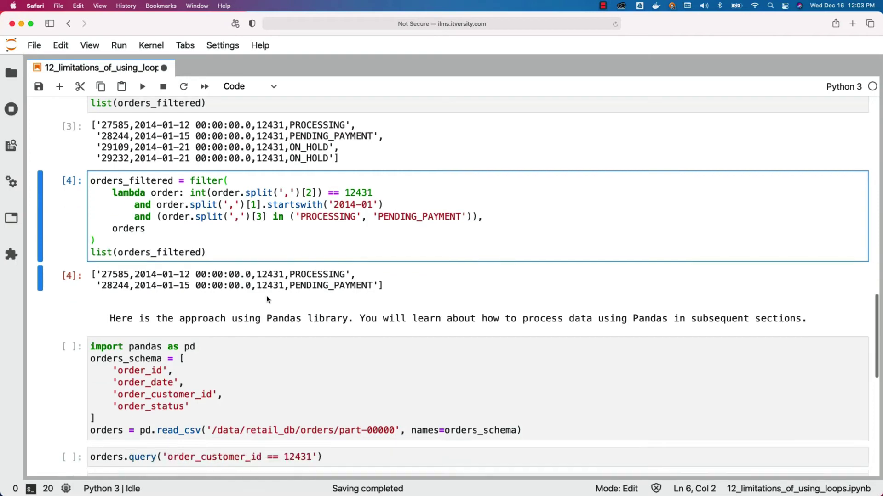
{"action": "scroll", "coordinate": [274, 297], "scroll_direction": "down", "scroll_amount": 5}
{"action": "left_click", "coordinate": [276, 315]}
{"action": "left_click", "coordinate": [353, 402]}
{"action": "left_click", "coordinate": [361, 349]}
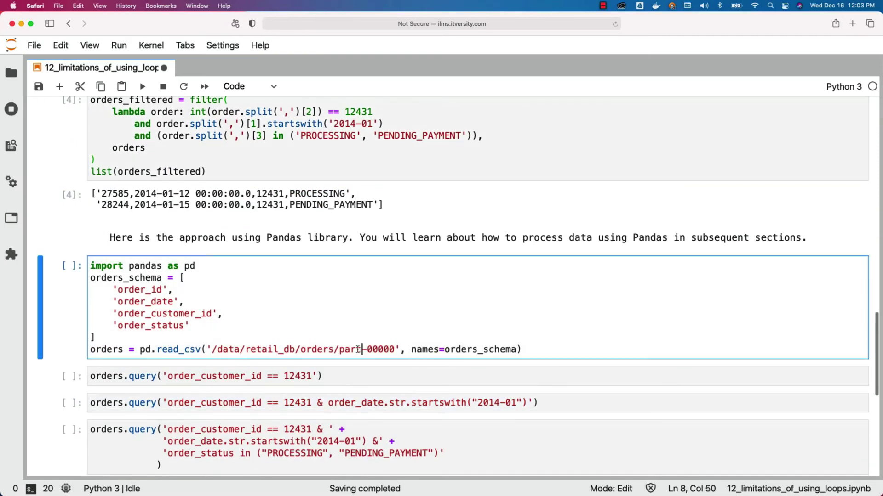
{"action": "left_click_drag", "start_coordinate": [207, 350], "coordinate": [157, 350]}
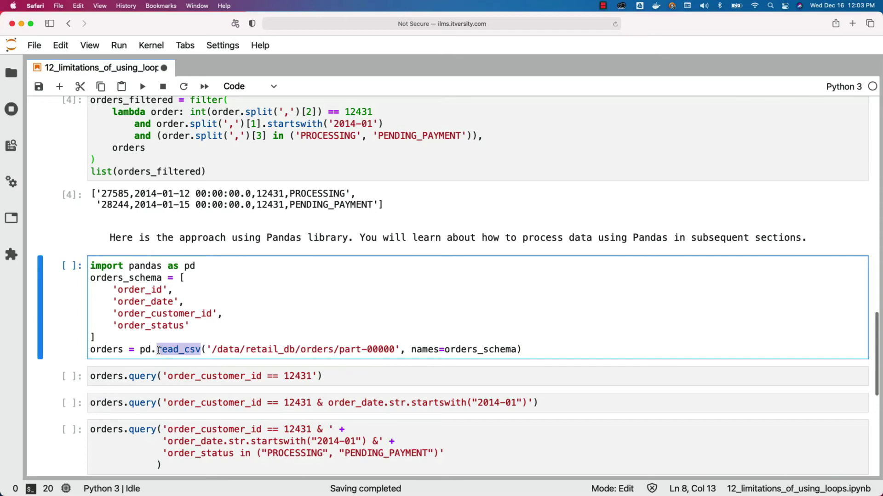
{"action": "left_click_drag", "start_coordinate": [400, 350], "coordinate": [207, 348]}
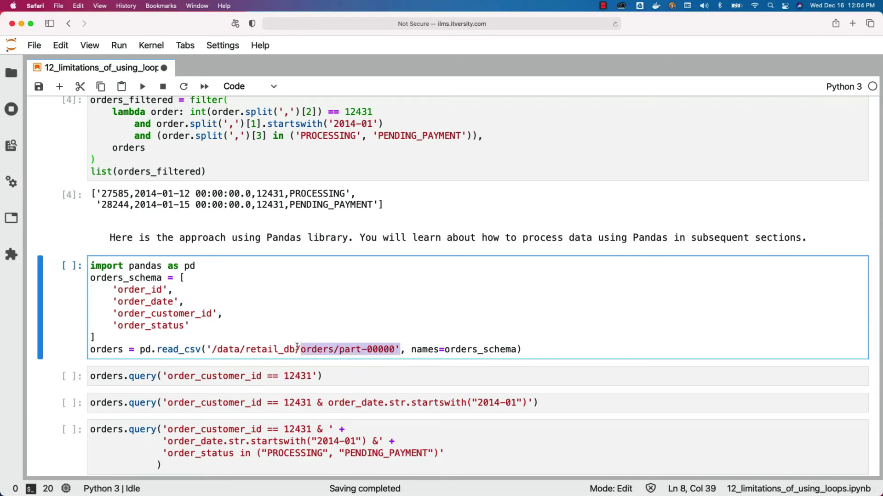
{"action": "left_click", "coordinate": [506, 350]}
{"action": "double_click", "coordinate": [506, 349]}
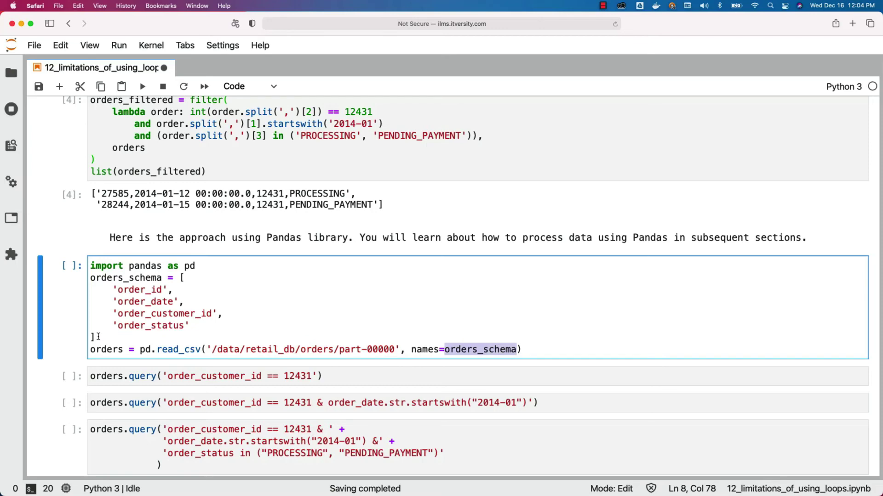
{"action": "left_click_drag", "start_coordinate": [99, 337], "coordinate": [82, 282]}
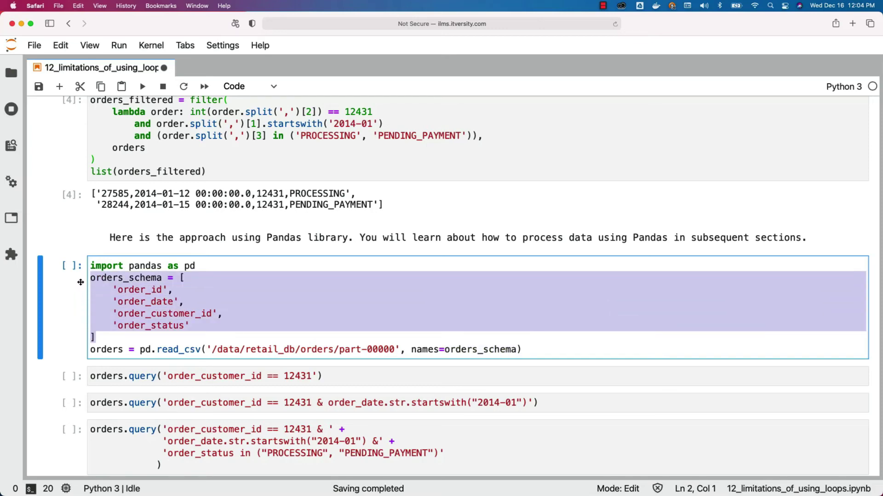
{"action": "left_click", "coordinate": [218, 311]}
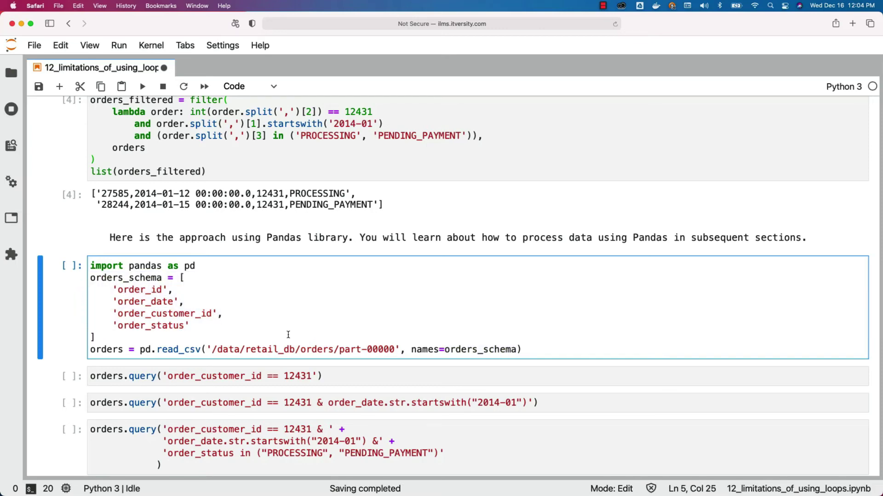
{"action": "key", "text": "shift+Return"}
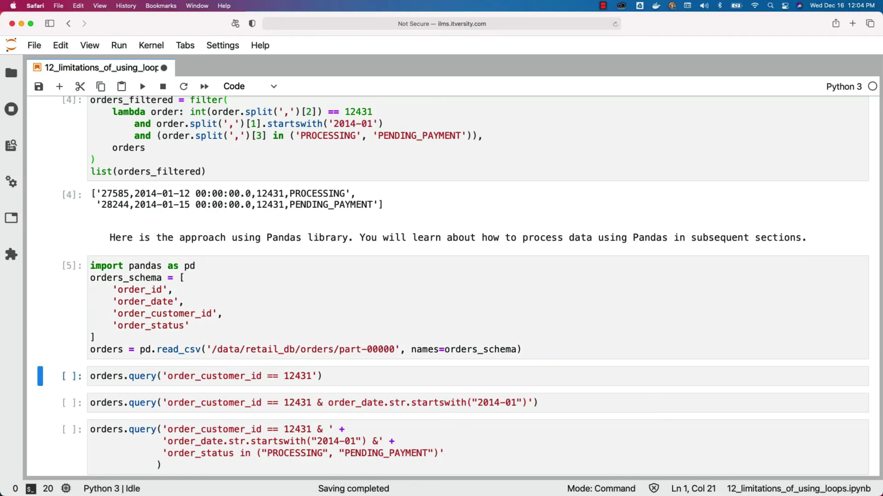
{"action": "double_click", "coordinate": [114, 349]}
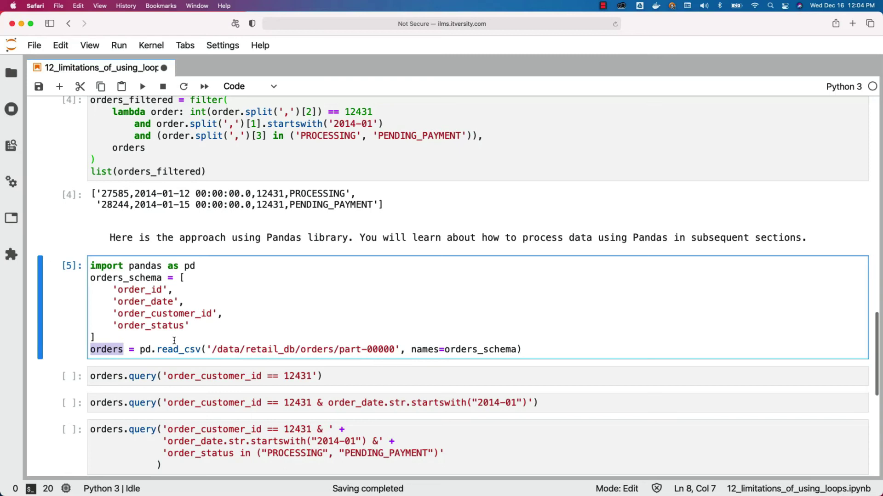
{"action": "scroll", "coordinate": [157, 342], "scroll_direction": "down", "scroll_amount": 1}
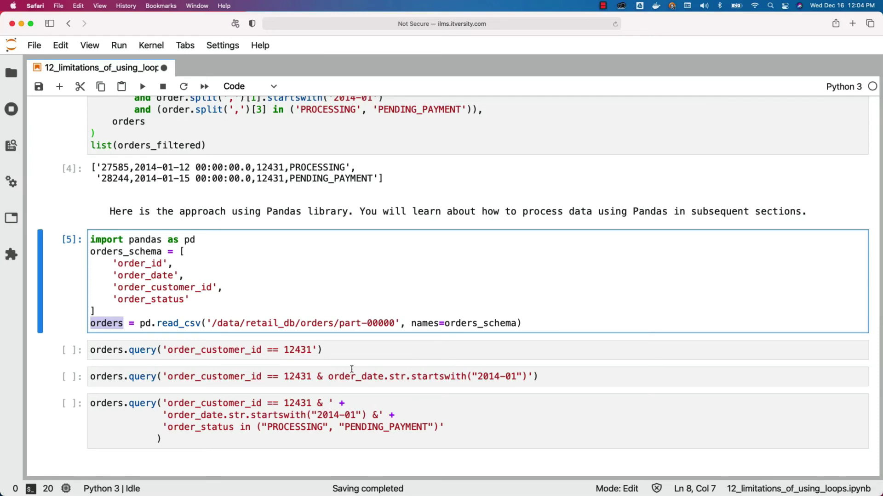
Run the orders.query cells for customer 12431, January 2014, then PROCESSING or PENDING_PAYMENT status
{"action": "left_click_drag", "start_coordinate": [313, 352], "coordinate": [170, 351]}
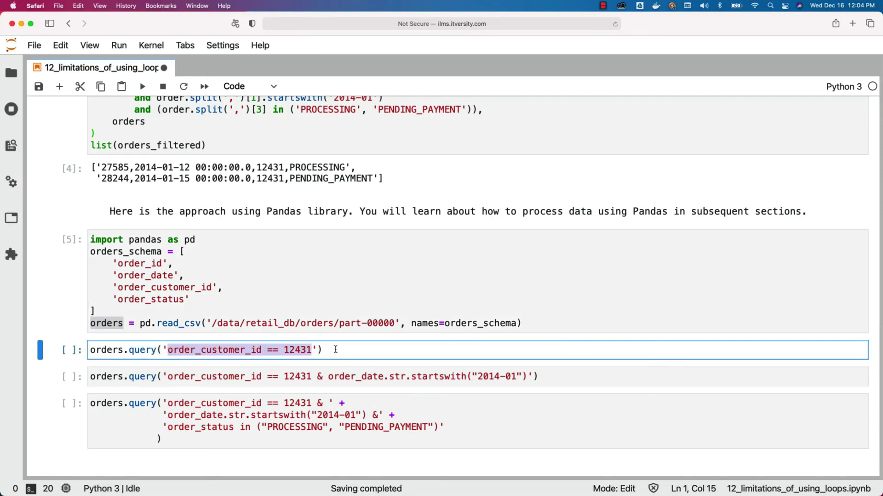
{"action": "key", "text": "shift+Return"}
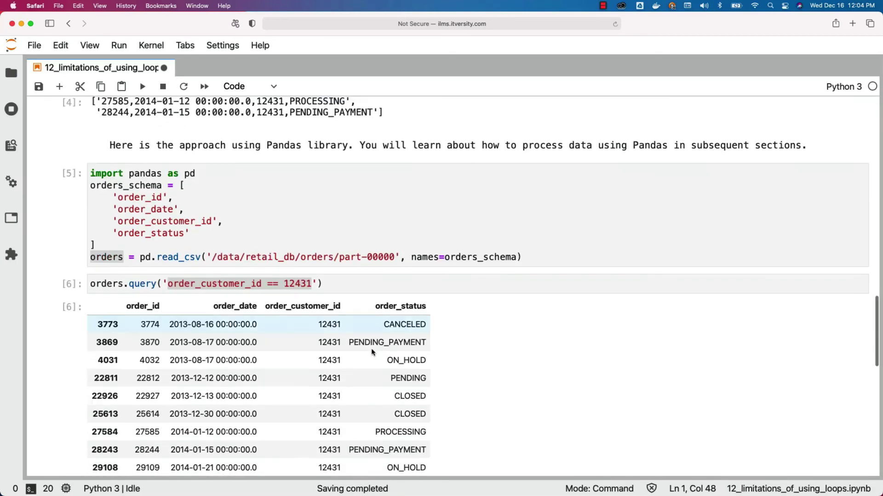
{"action": "scroll", "coordinate": [372, 351], "scroll_direction": "down", "scroll_amount": 5}
{"action": "scroll", "coordinate": [372, 350], "scroll_direction": "down", "scroll_amount": 4}
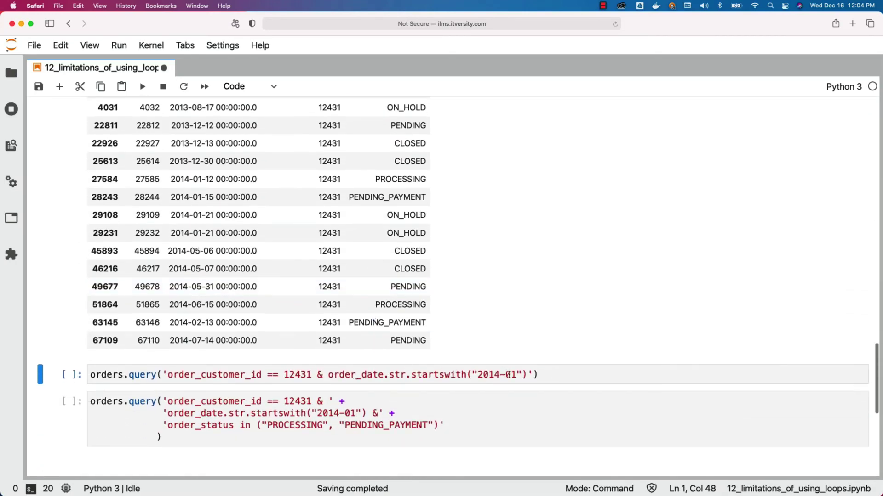
{"action": "key", "text": "shift+Return"}
{"action": "scroll", "coordinate": [510, 376], "scroll_direction": "down", "scroll_amount": 5}
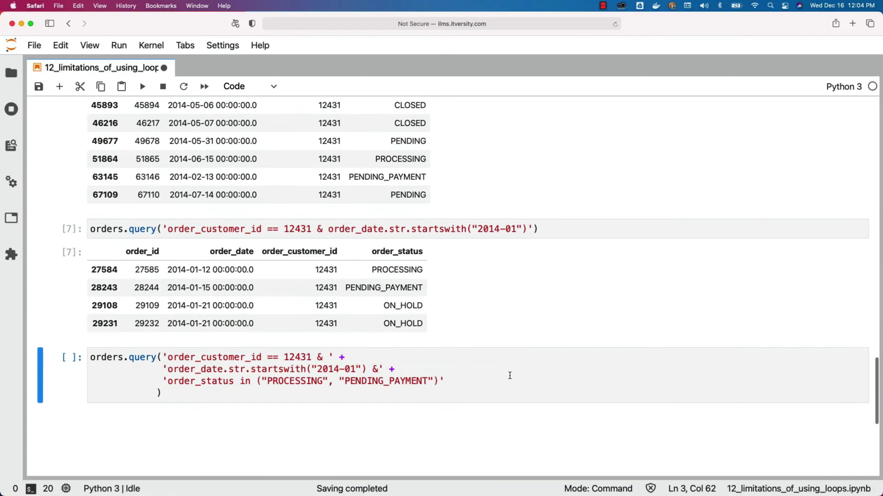
{"action": "scroll", "coordinate": [511, 375], "scroll_direction": "down", "scroll_amount": 4}
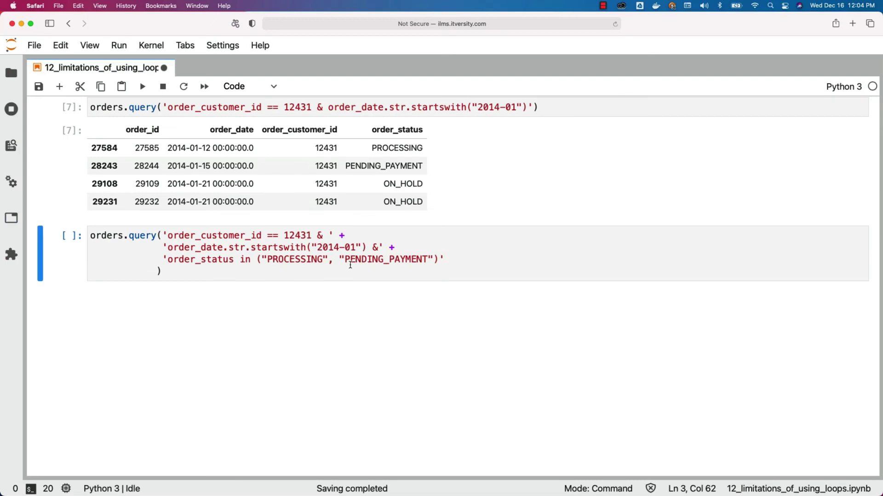
{"action": "key", "text": "shift+Return"}
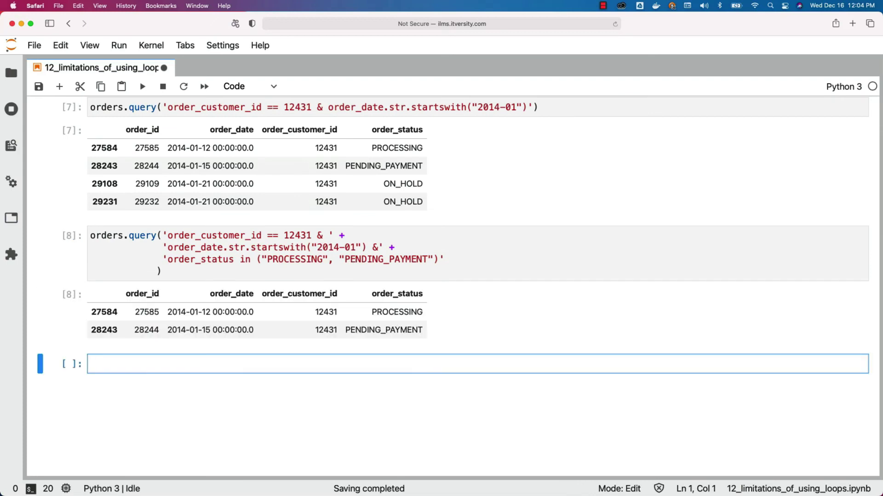
{"action": "scroll", "coordinate": [356, 278], "scroll_direction": "up", "scroll_amount": 10}
{"action": "scroll", "coordinate": [356, 278], "scroll_direction": "up", "scroll_amount": 8}
{"action": "scroll", "coordinate": [356, 277], "scroll_direction": "up", "scroll_amount": 5}
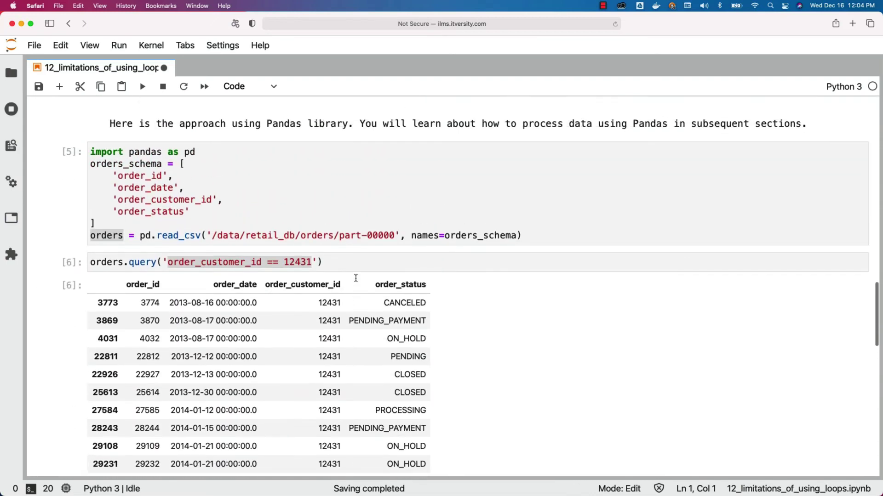
{"action": "scroll", "coordinate": [356, 277], "scroll_direction": "up", "scroll_amount": 3}
{"action": "scroll", "coordinate": [356, 278], "scroll_direction": "up", "scroll_amount": 5}
{"action": "scroll", "coordinate": [355, 277], "scroll_direction": "up", "scroll_amount": 3}
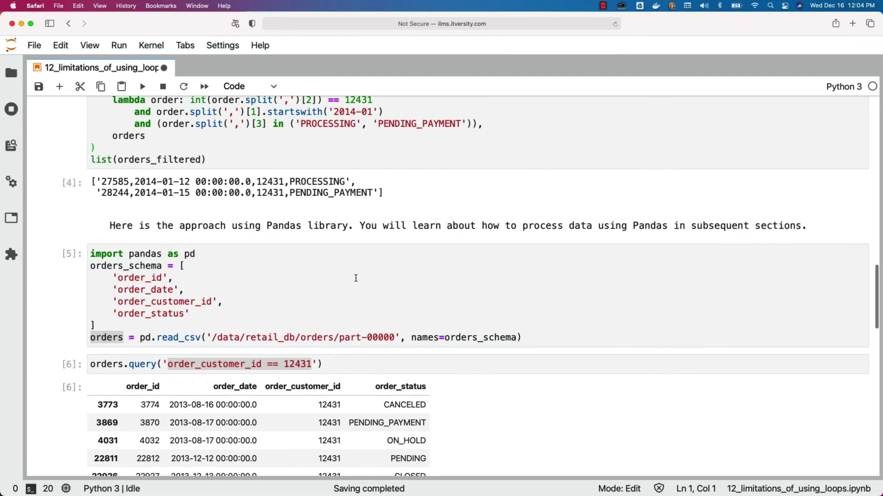
{"action": "scroll", "coordinate": [357, 277], "scroll_direction": "up", "scroll_amount": 5}
{"action": "scroll", "coordinate": [356, 277], "scroll_direction": "up", "scroll_amount": 3}
{"action": "scroll", "coordinate": [356, 277], "scroll_direction": "up", "scroll_amount": 1}
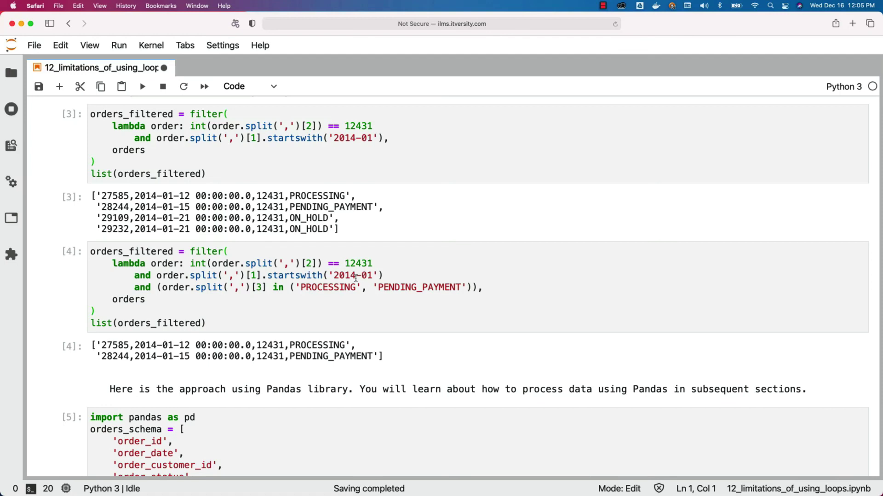
Save the 12_limitations_of_using_loops notebook with Cmd+S
{"action": "key", "text": "super+s"}
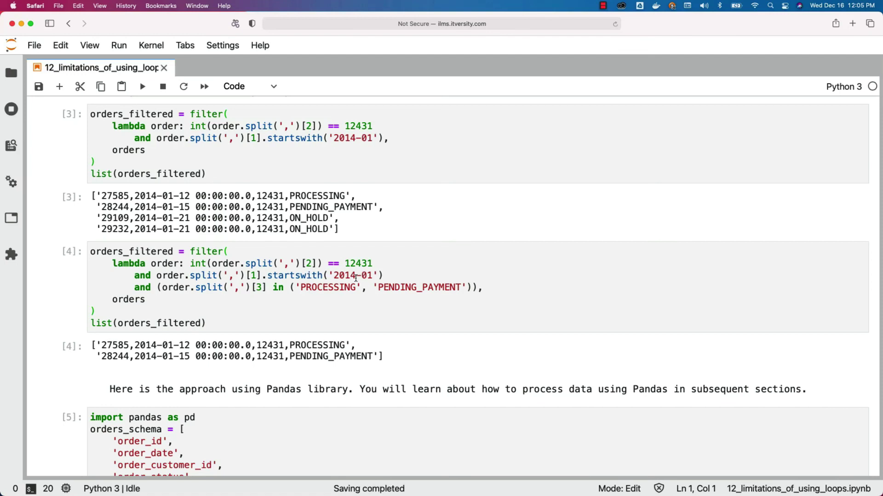